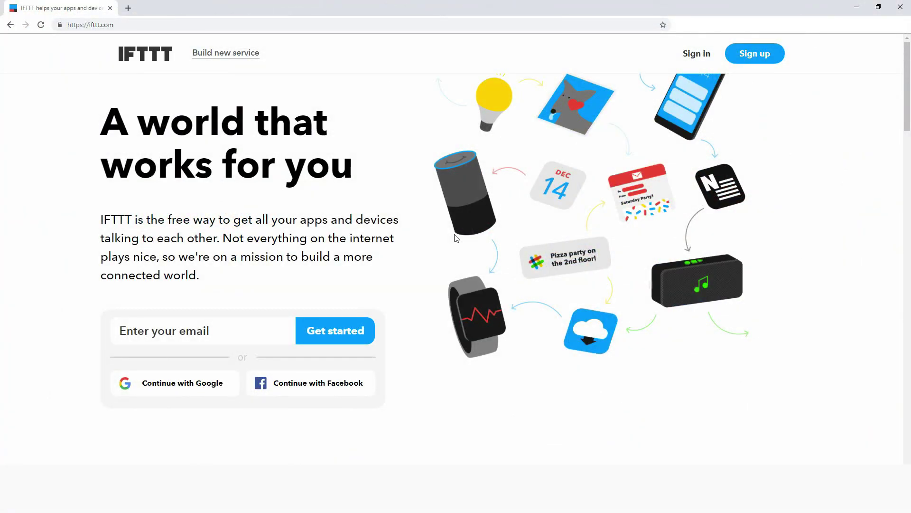
Step: Sign up for IFTTT using Continue with Google and the chosen Google account
key(ctrl+l)
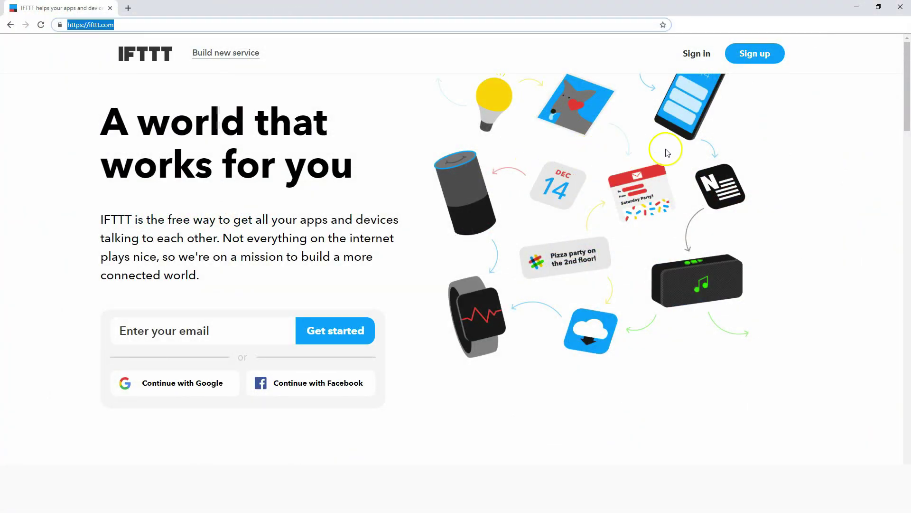
click(756, 54)
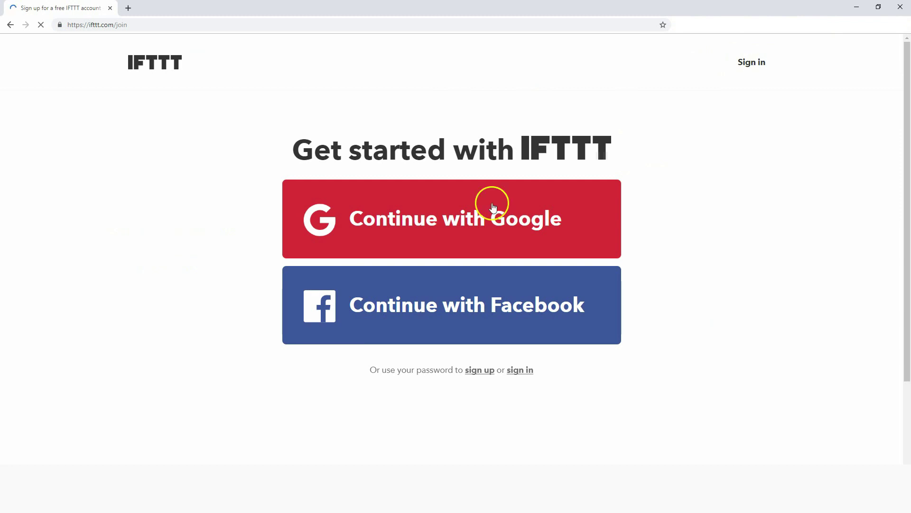
click(460, 219)
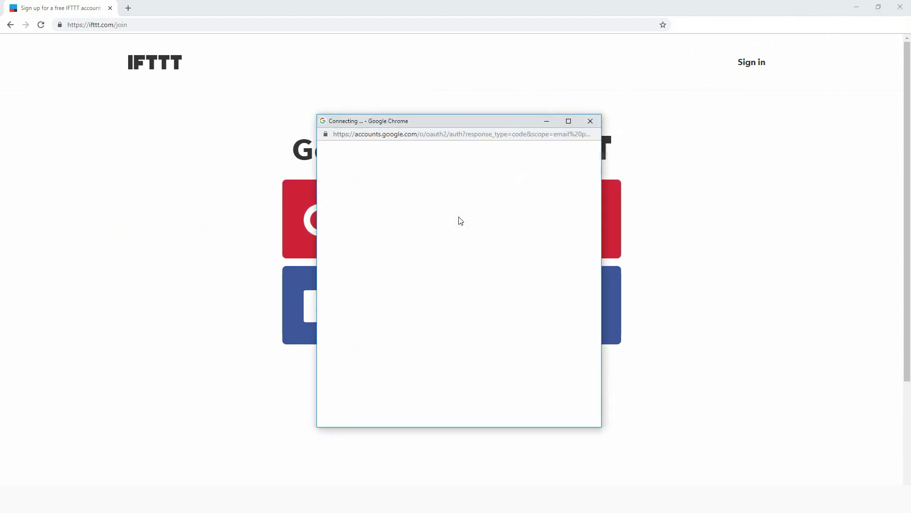
click(385, 62)
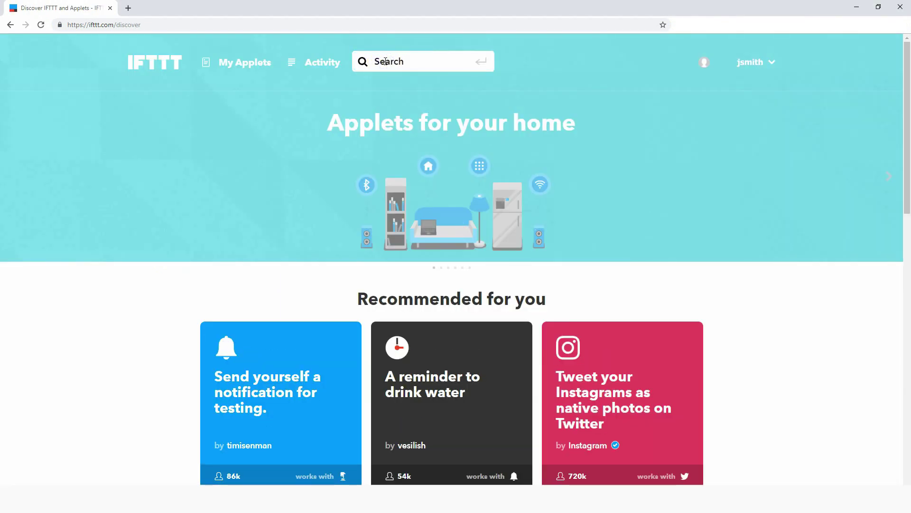
text(litter-robot)
Step: Search for 'litter-robot' and show the matching services instead of applets
key(Return)
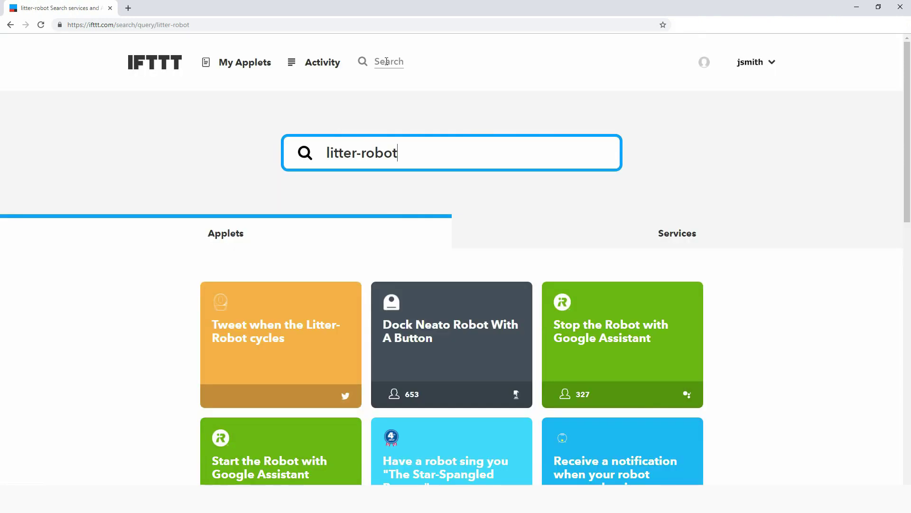
click(672, 236)
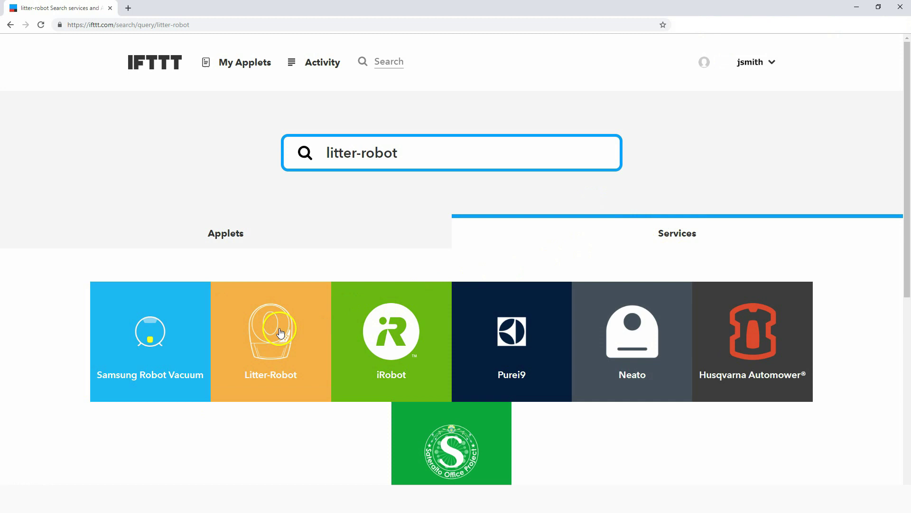
scroll(284, 325, down, 2)
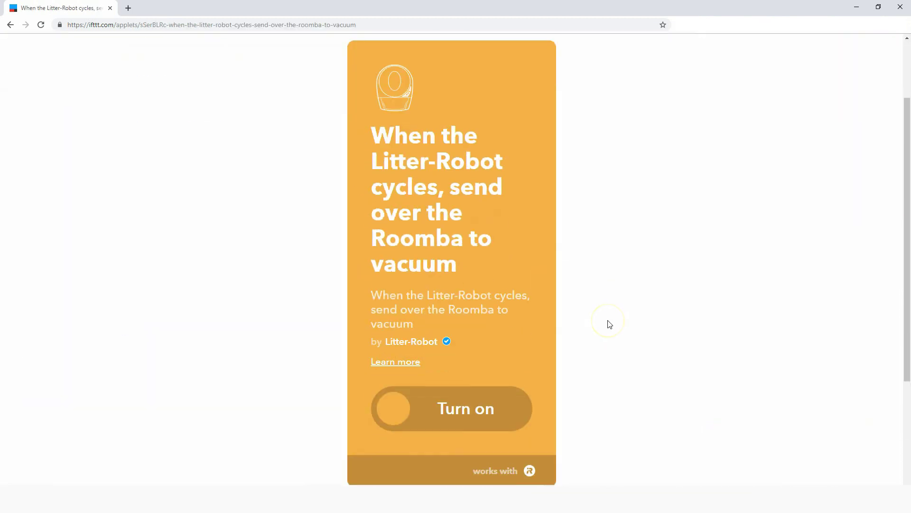
scroll(606, 323, down, 3)
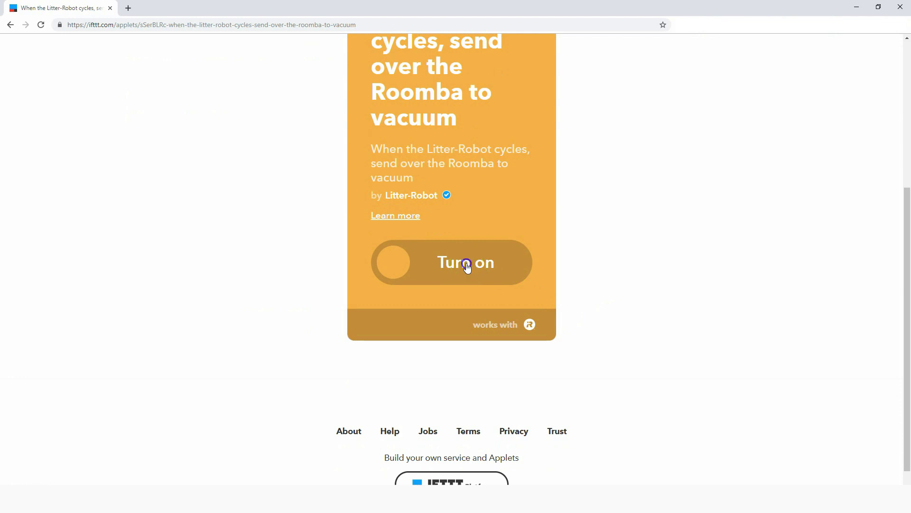
Step: Turn on the Roomba vacuum applet, log in to Litter-Robot, and accept IFTTT's access request
click(467, 265)
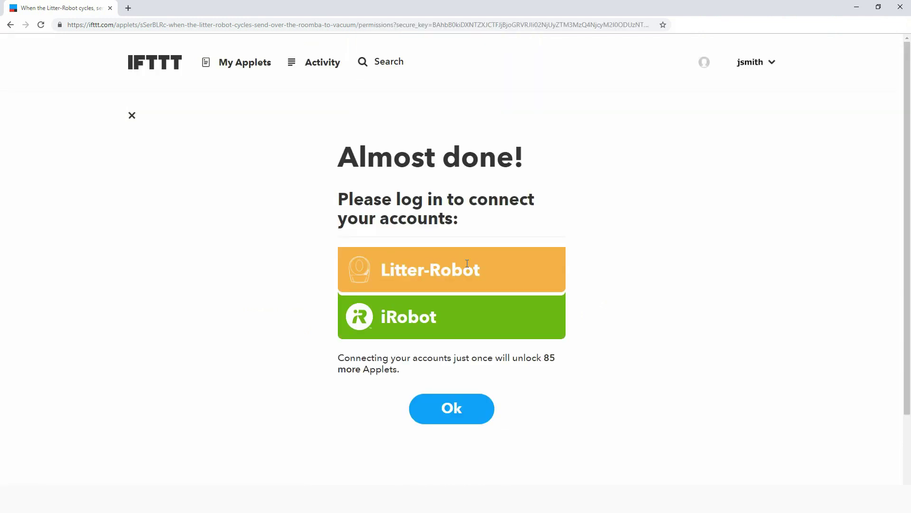
click(436, 411)
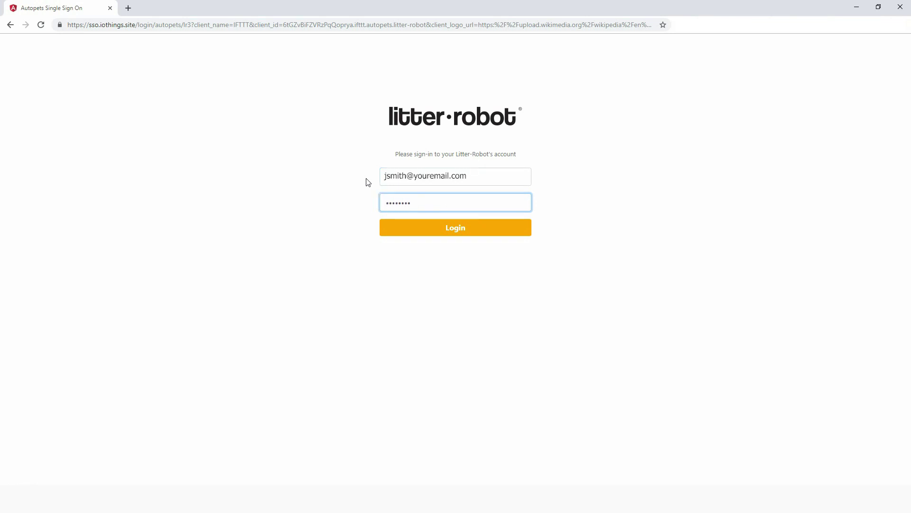
click(457, 229)
click(444, 358)
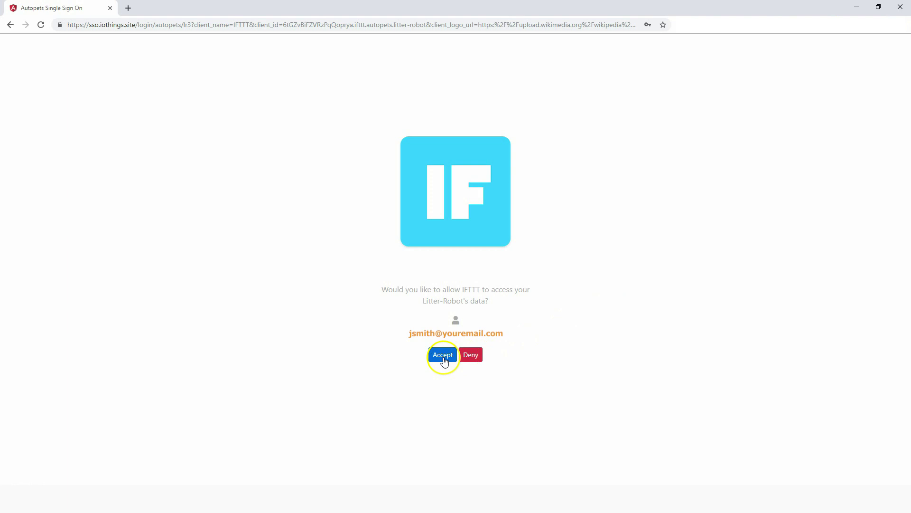